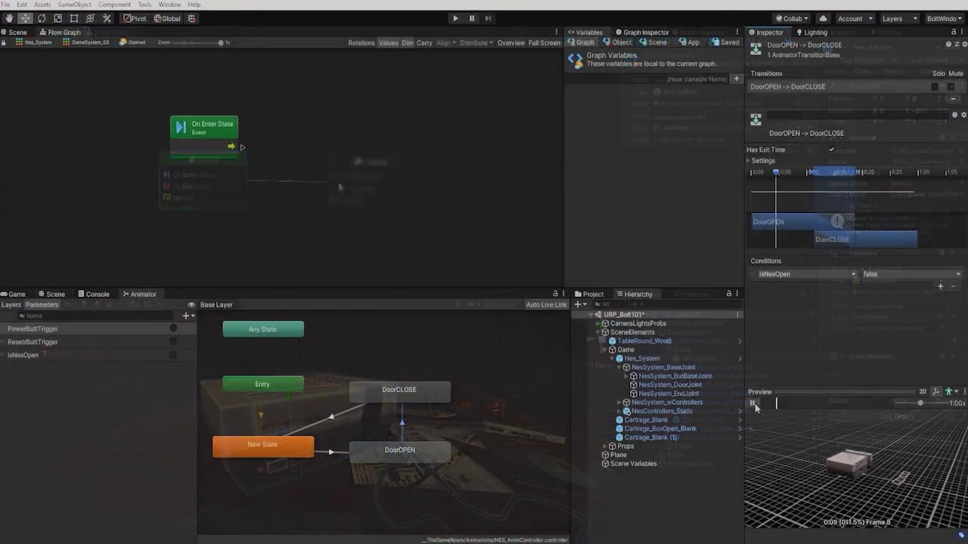
drag(846, 172, 809, 176)
click(333, 478)
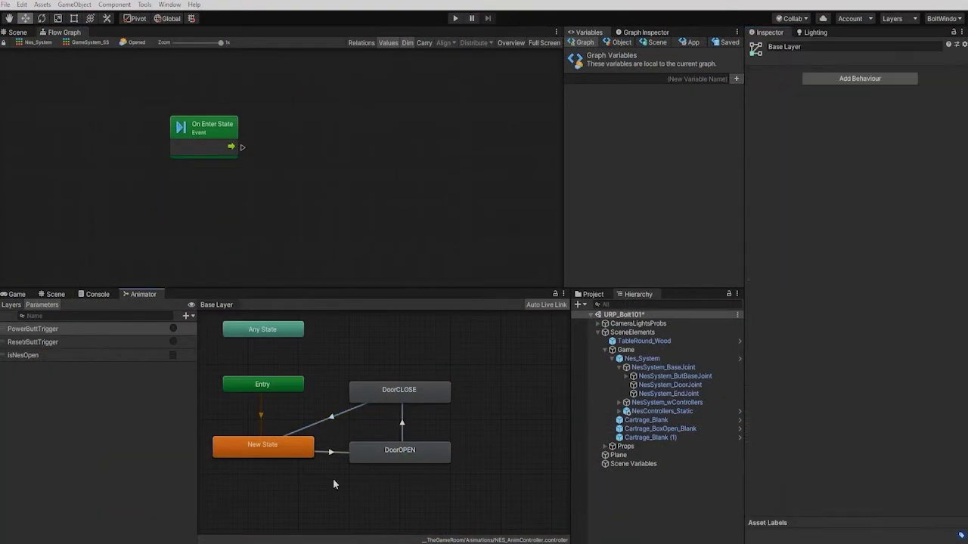
click(334, 481)
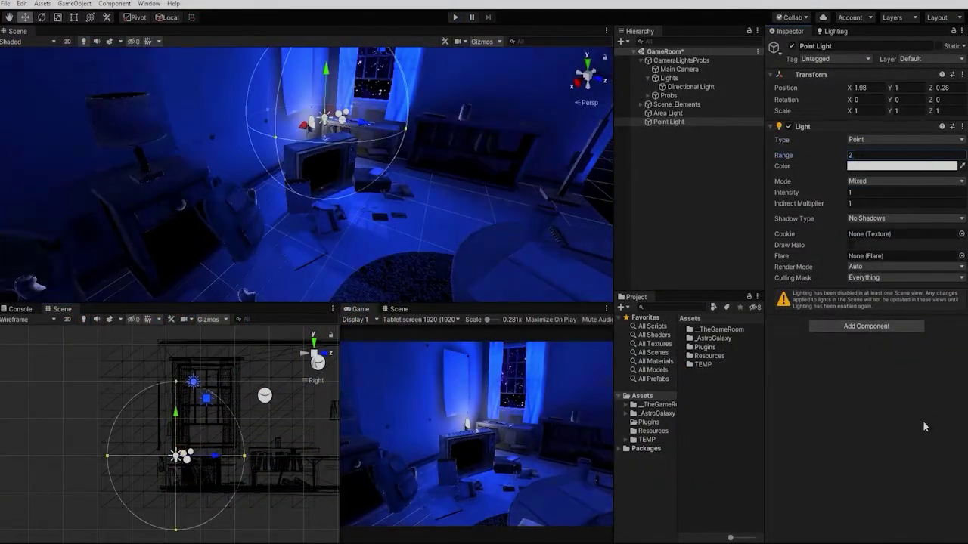
click(902, 166)
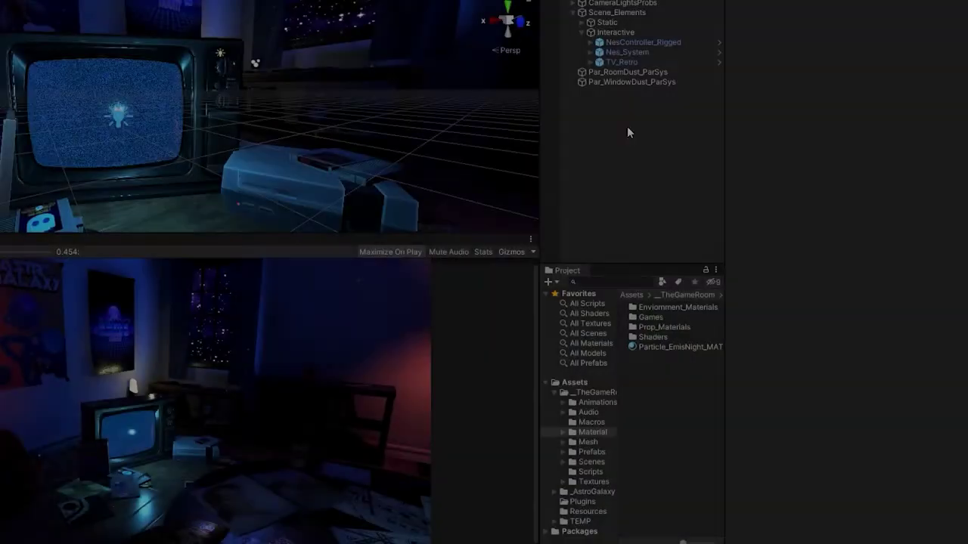
Add a particle system to the scene and name it Par_LihtsShafts_ParSys.
right_click(619, 131)
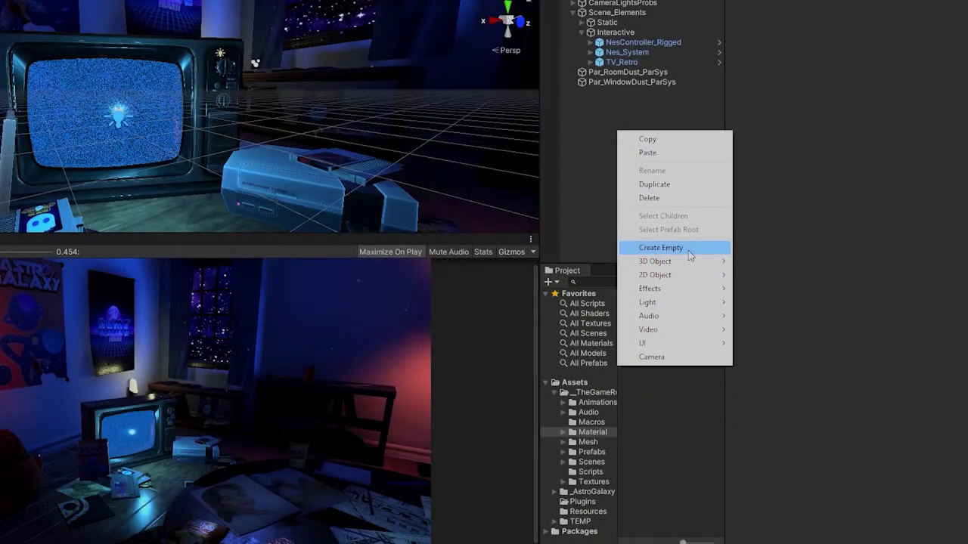
mouse_move(700, 294)
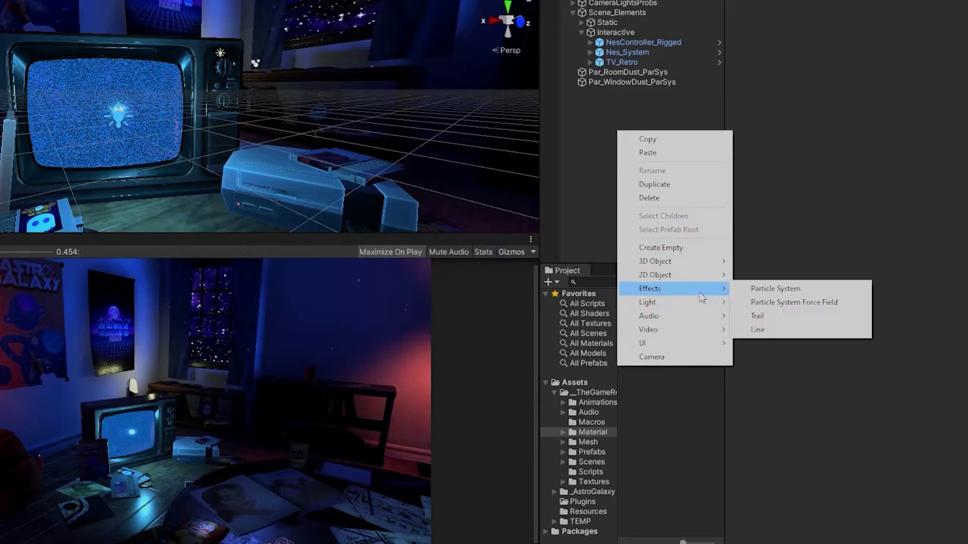
click(775, 288)
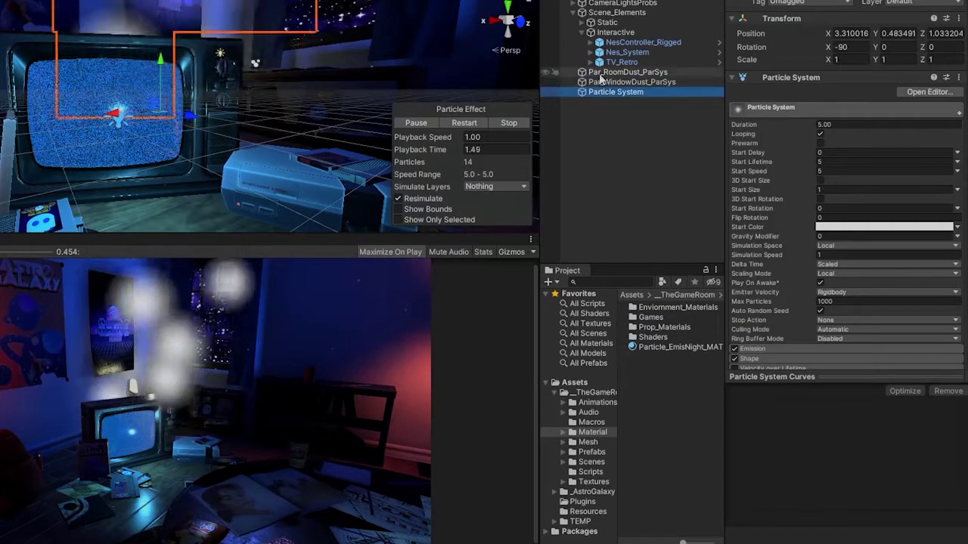
click(600, 73)
click(614, 93)
key(F2)
text(Par_RoomDust_ParSys)
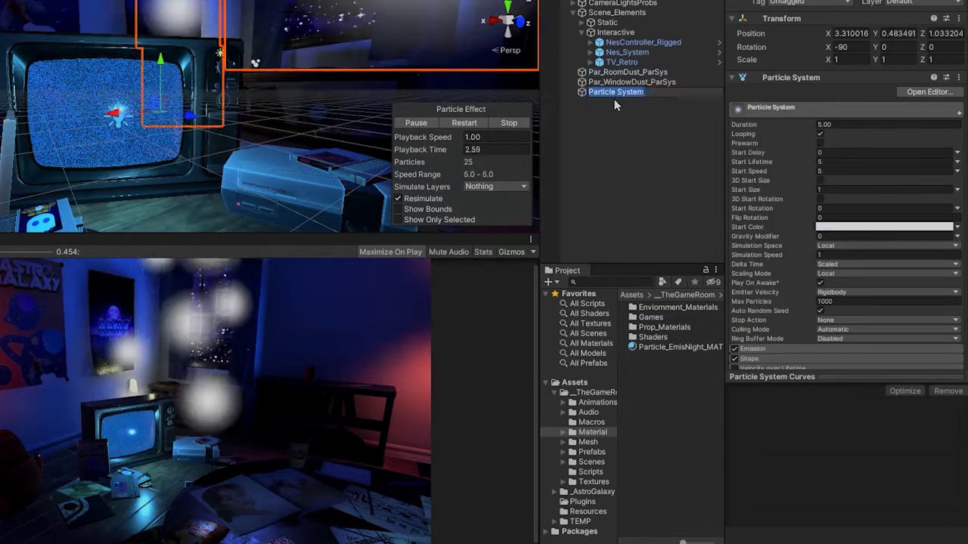
drag(604, 92, 639, 93)
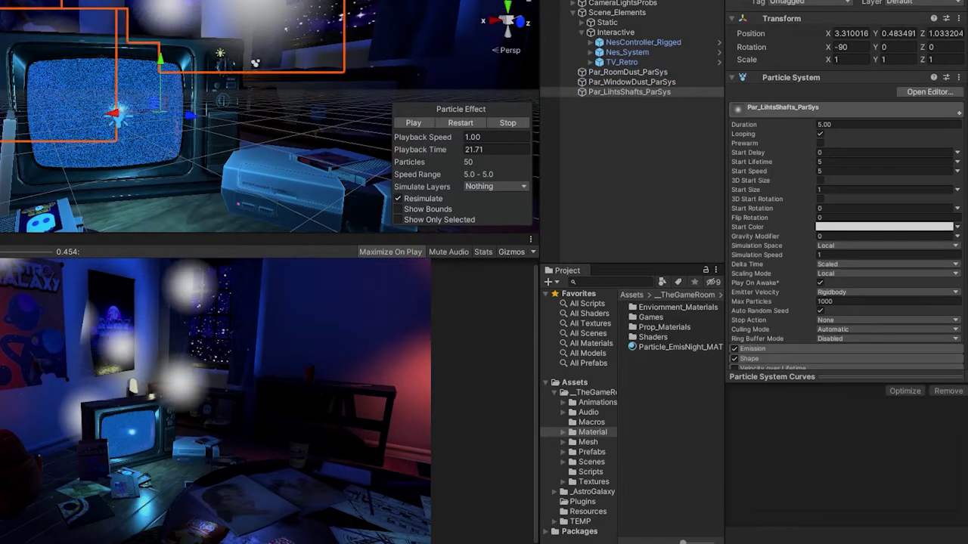
Set the particle emitter's shape to Rectangle and its Y rotation to 90.
click(507, 6)
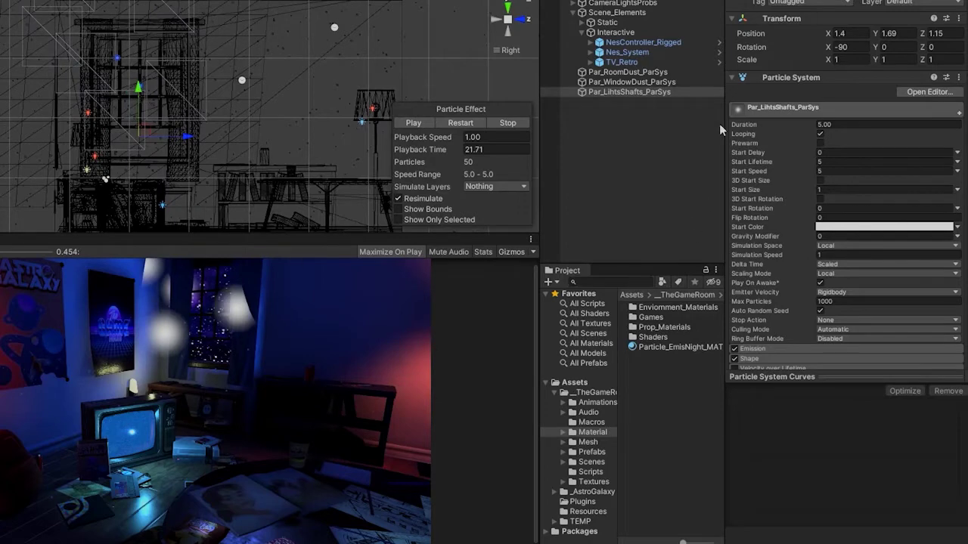
scroll(798, 151, down, 5)
click(845, 136)
click(845, 148)
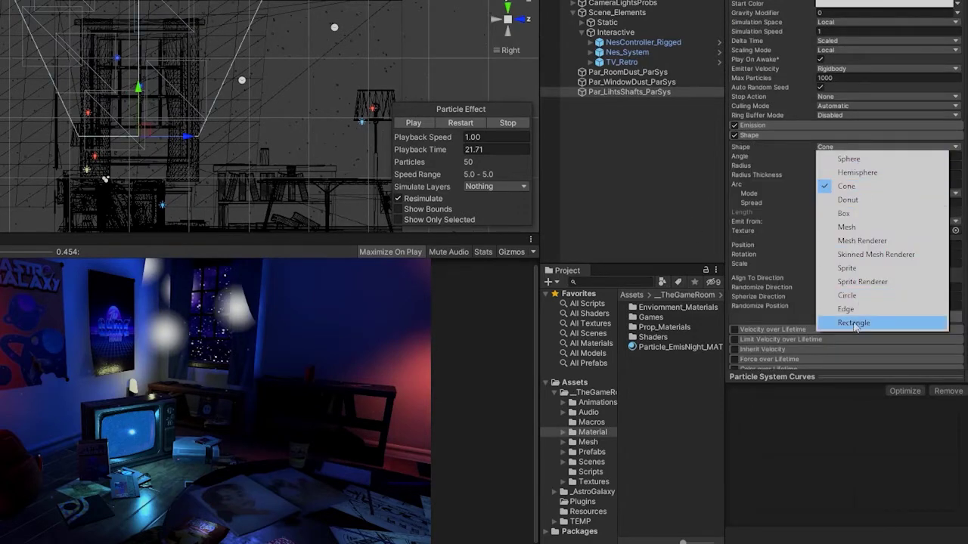
click(852, 324)
click(893, 180)
text(90)
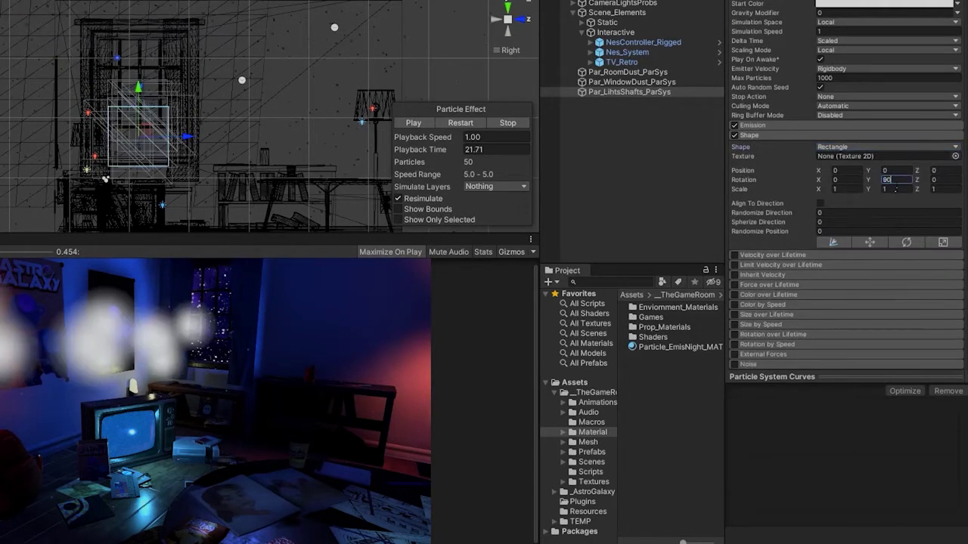
Fit the rectangular emitter over the window by raising it and scaling it to about 2.17 in X and 1.41 in Y.
drag(825, 189, 841, 190)
drag(145, 94, 144, 69)
drag(823, 189, 883, 192)
Set the particles' Start Speed to 1 and preview the simulation, leaving it paused.
click(417, 126)
click(418, 124)
scroll(877, 242, up, 5)
click(837, 58)
text(1)
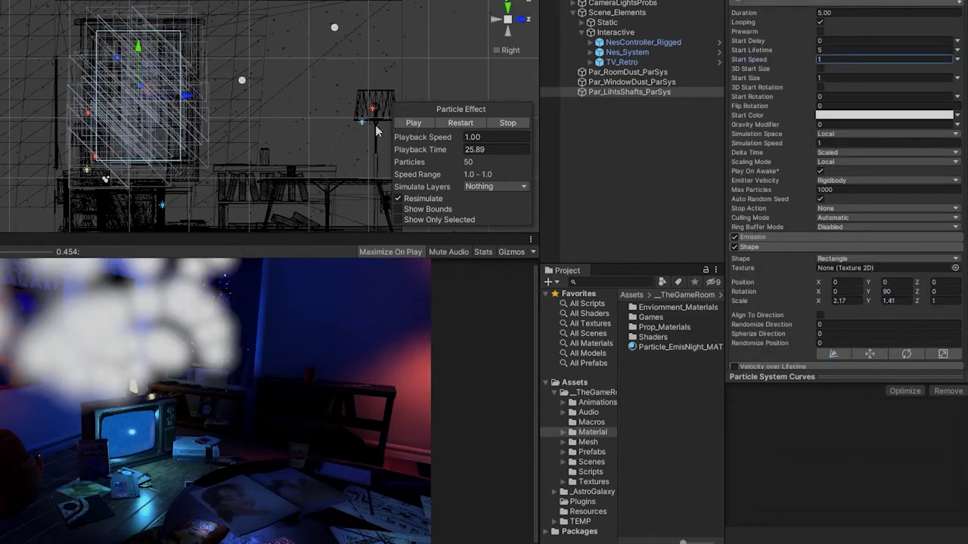
click(412, 122)
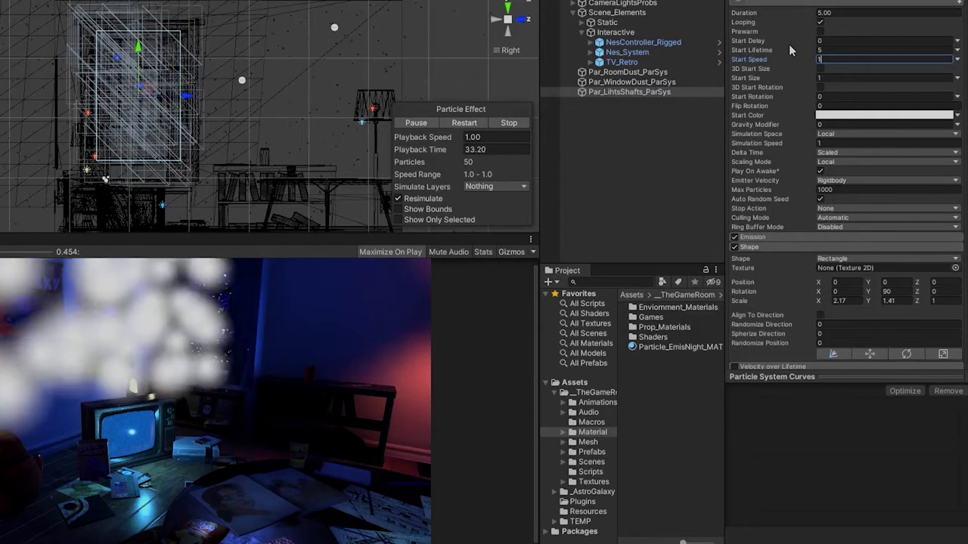
click(407, 123)
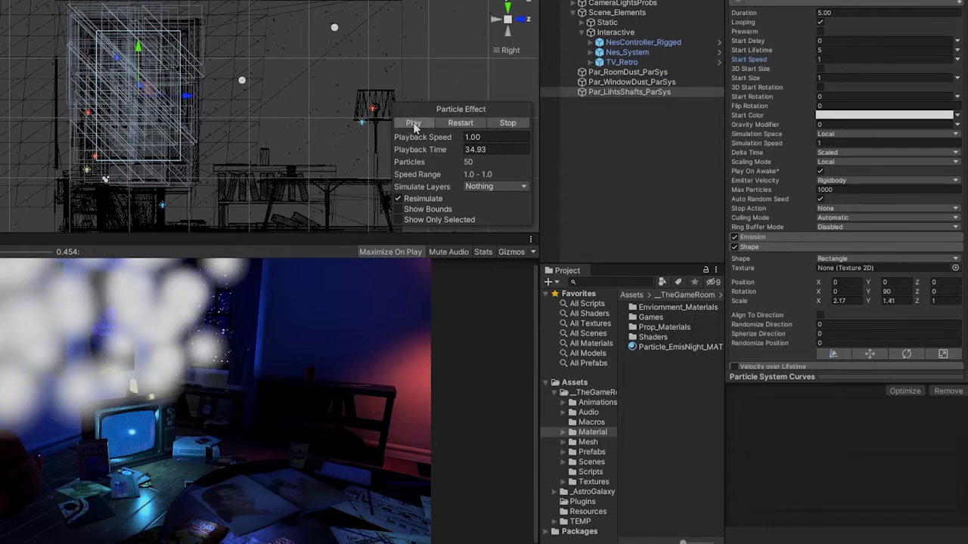
click(414, 124)
click(414, 124)
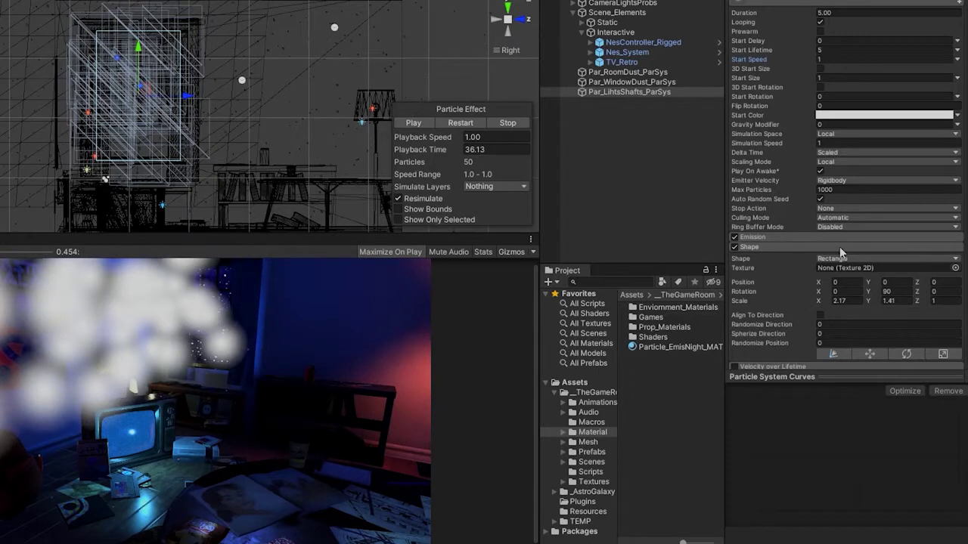
Expand the particle system's Renderer settings and review the available Render Mode and Render Alignment options.
scroll(837, 261, down, 5)
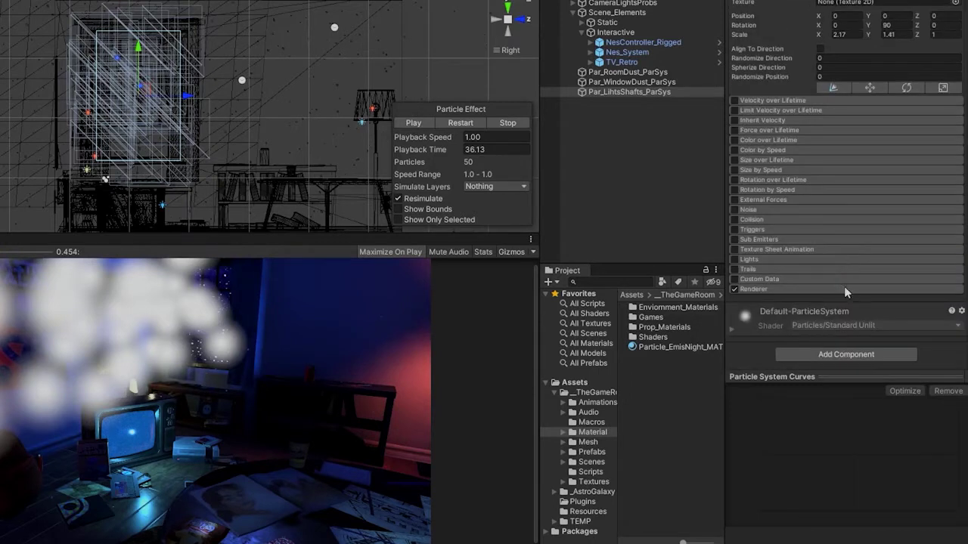
click(842, 287)
scroll(842, 287, down, 2)
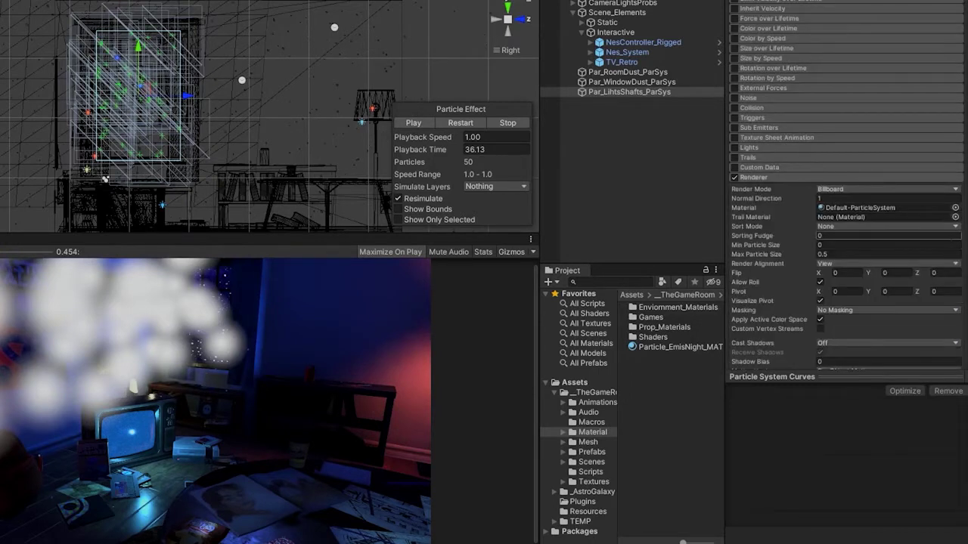
click(780, 274)
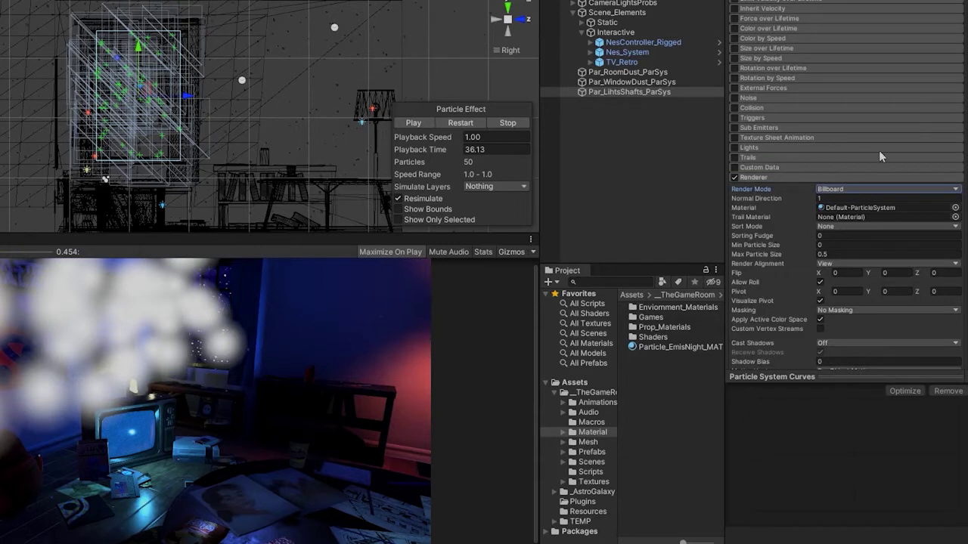
click(956, 191)
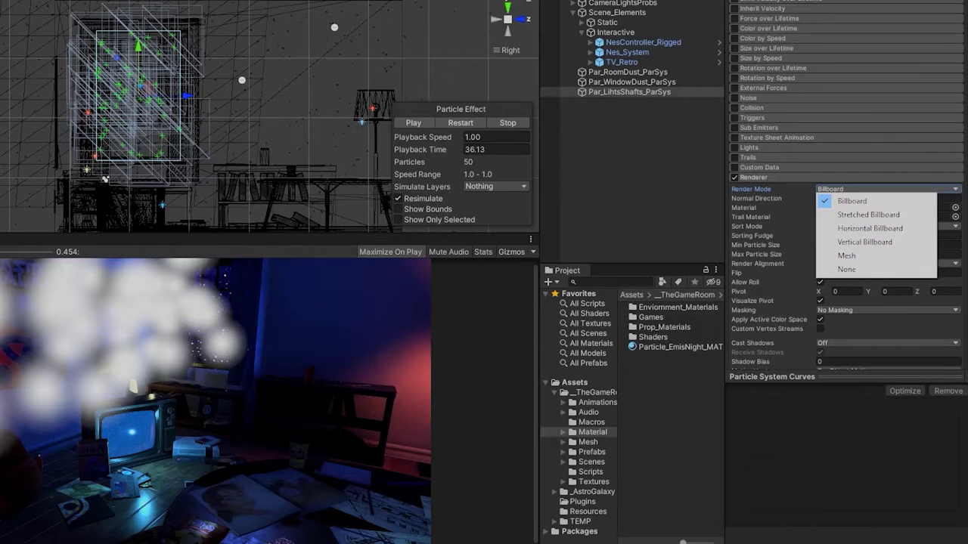
click(964, 282)
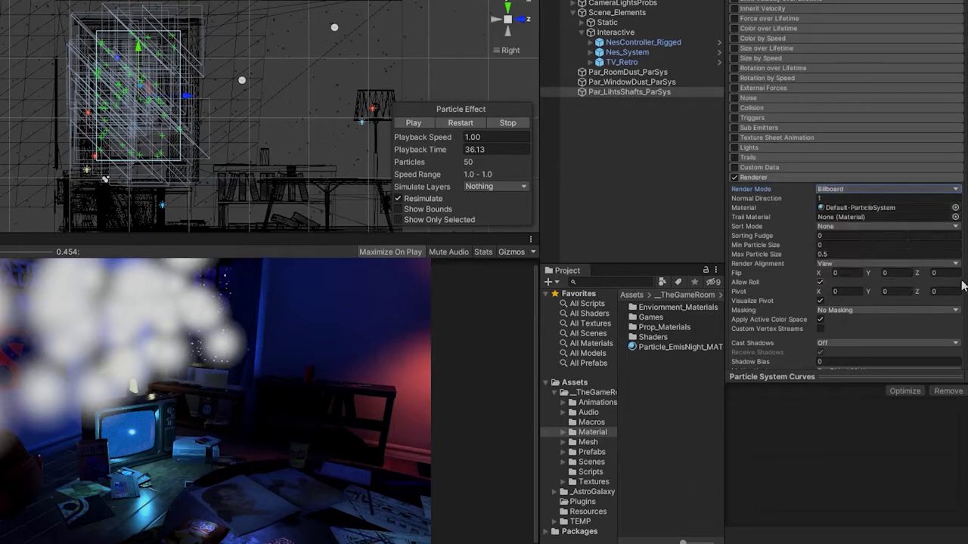
click(866, 265)
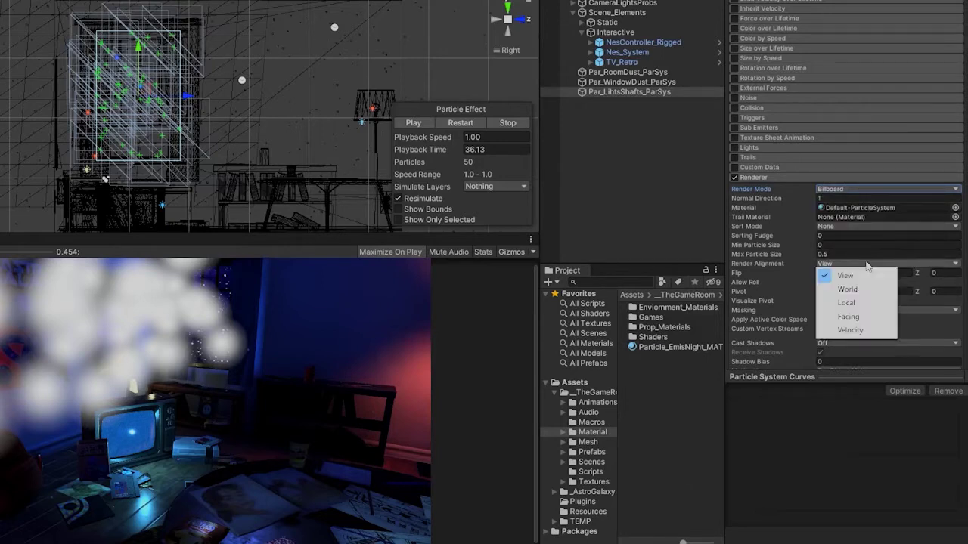
click(966, 282)
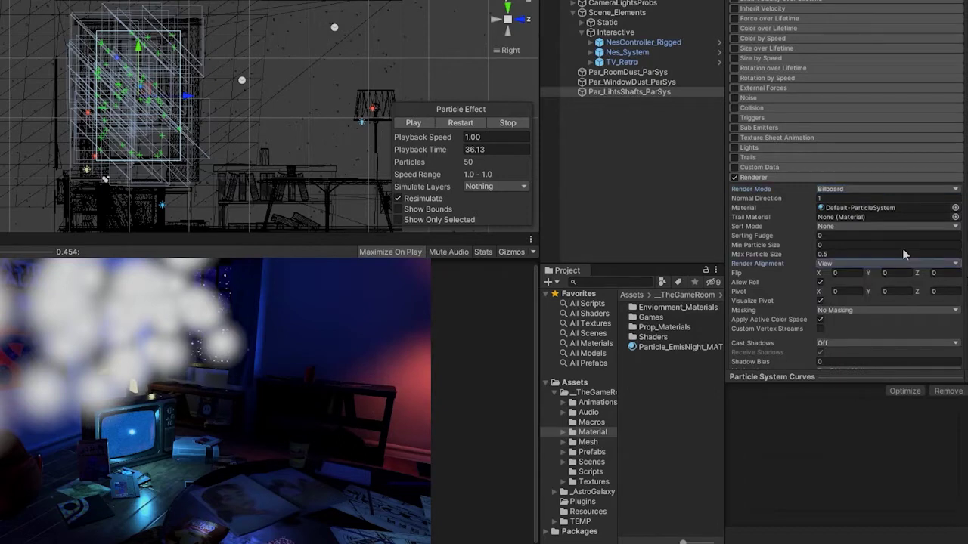
Try the World and Local render alignments on the light shaft particles and inspect them in the room.
click(836, 263)
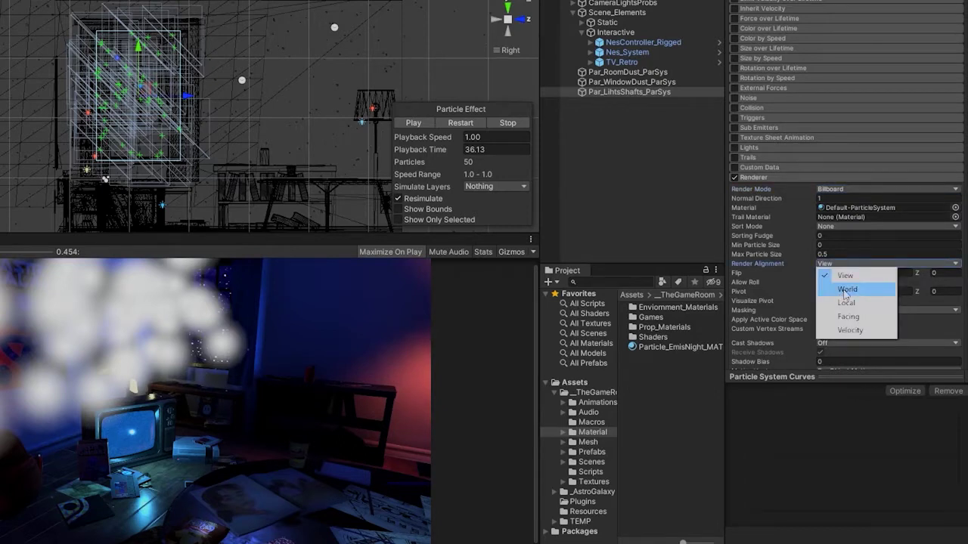
click(846, 291)
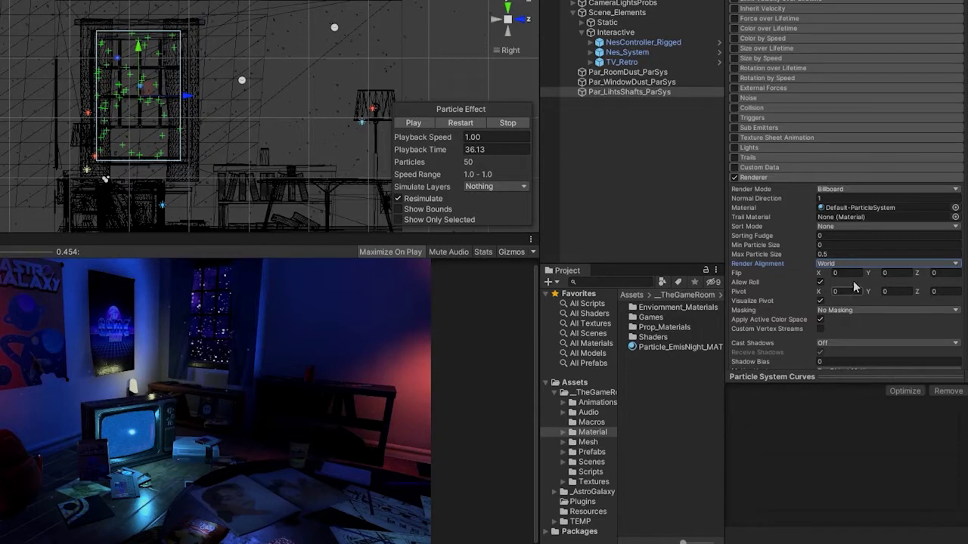
click(866, 265)
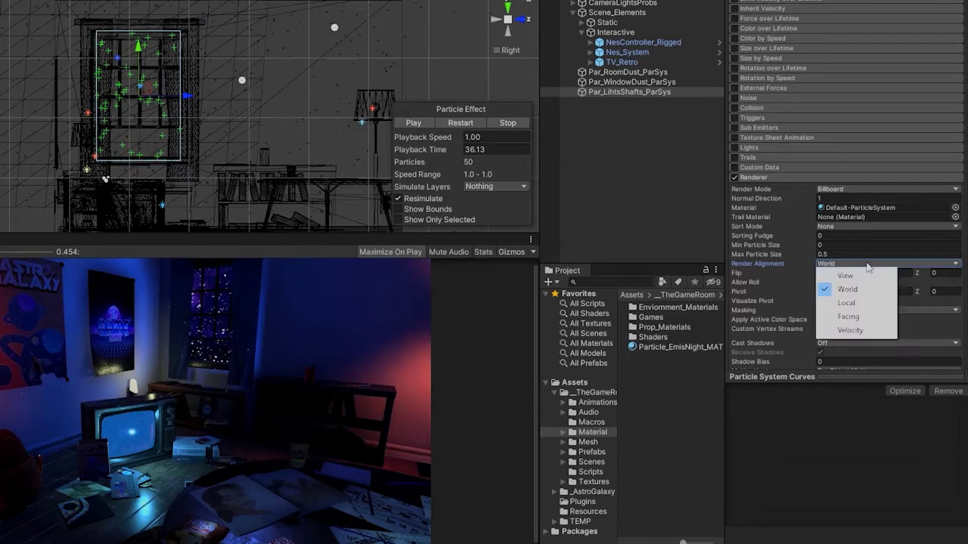
click(850, 301)
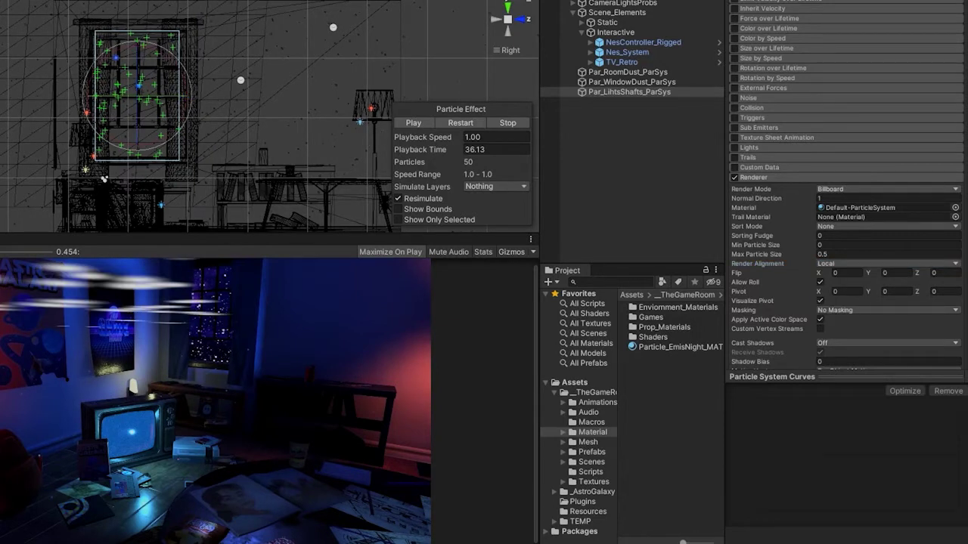
drag(136, 127, 134, 79)
scroll(877, 271, up, 10)
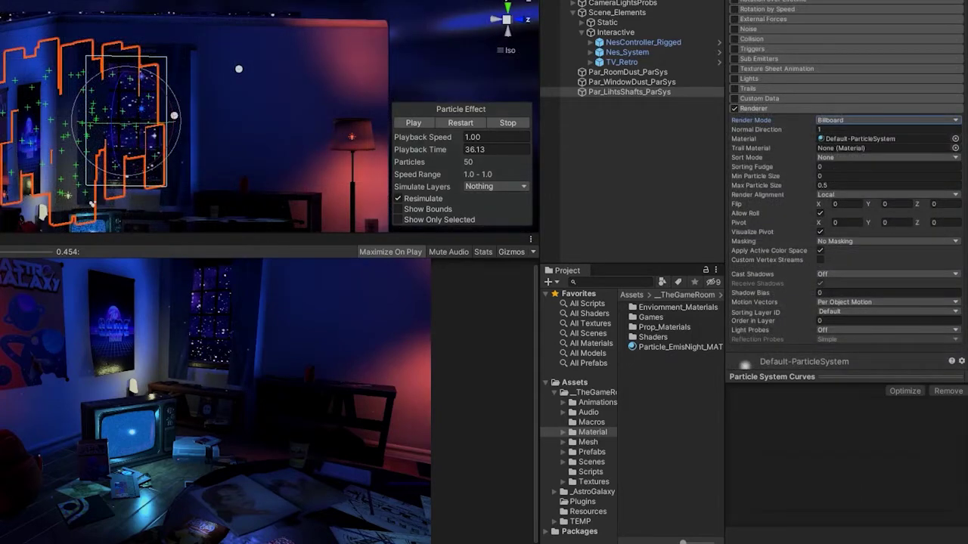
Try the Stretched Billboard render mode with different Length Scale values, undoing the length changes.
click(847, 121)
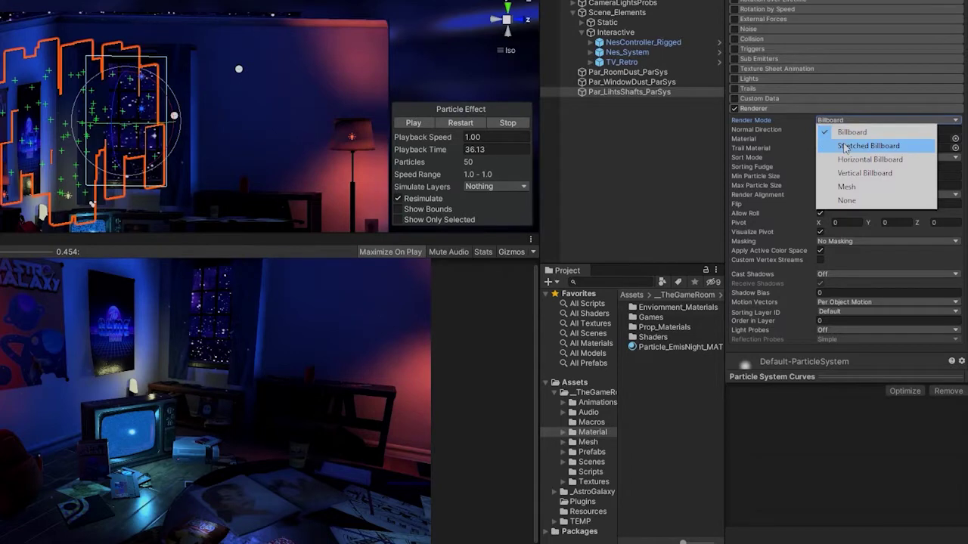
click(851, 142)
drag(782, 131, 788, 151)
key(ctrl+z)
text(1.87)
key(ctrl+z)
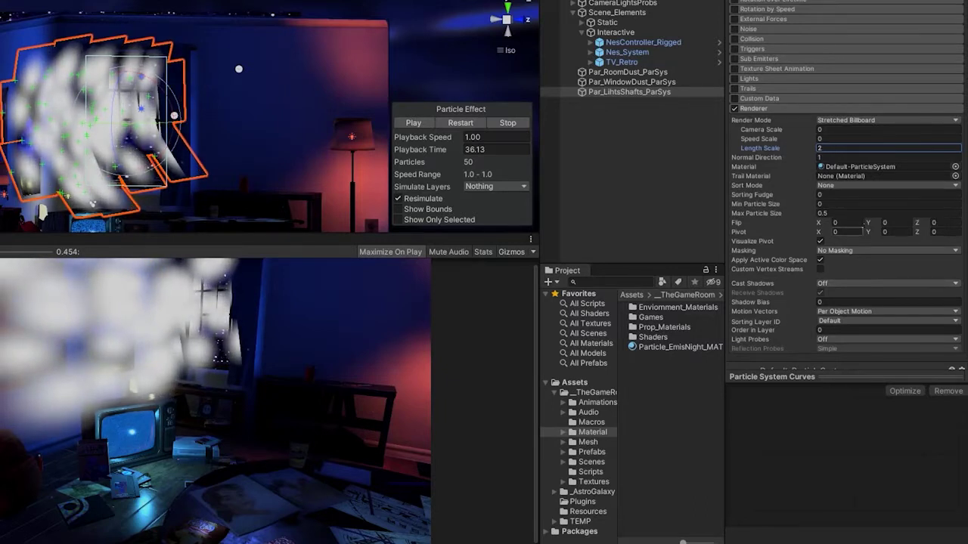
Compare the Billboard and Stretched Billboard render modes on the particles, ending on Billboard.
click(869, 120)
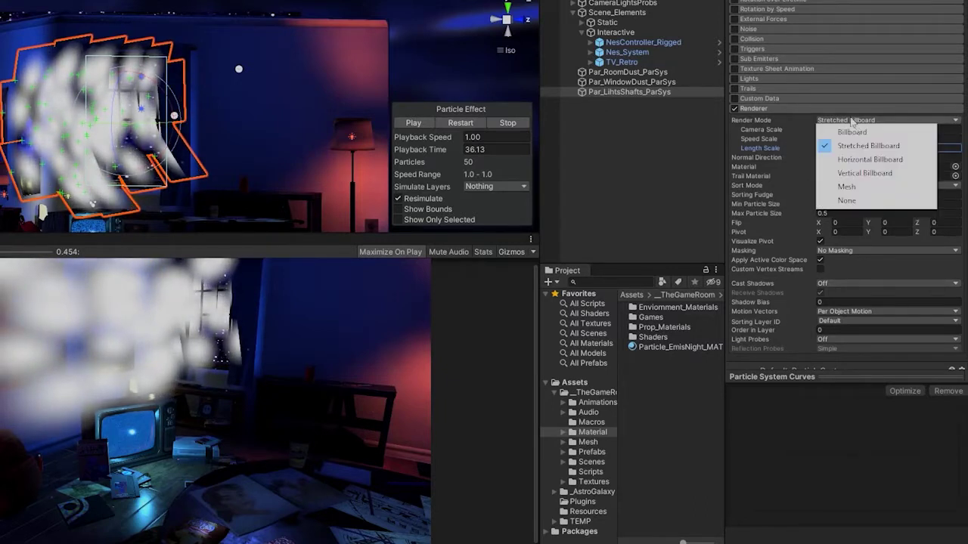
click(843, 133)
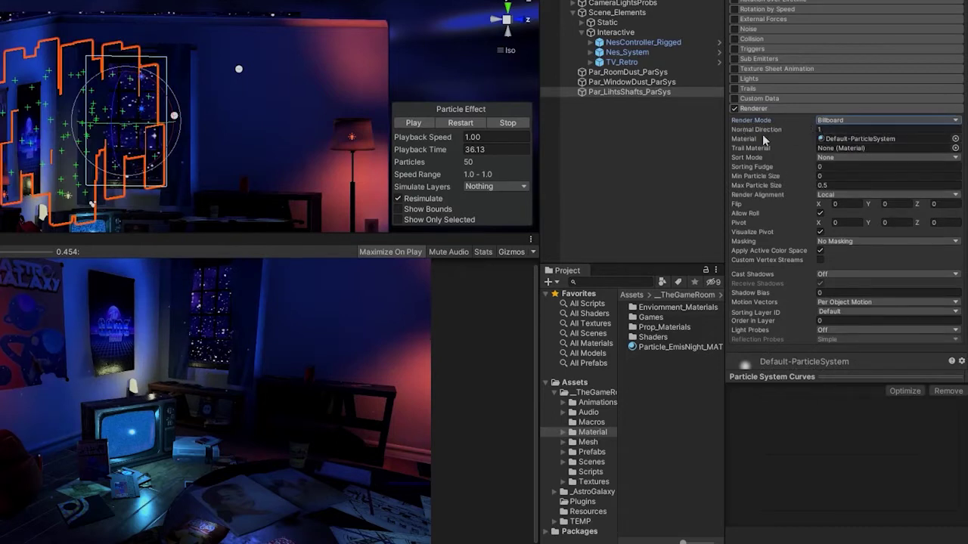
click(854, 121)
click(868, 143)
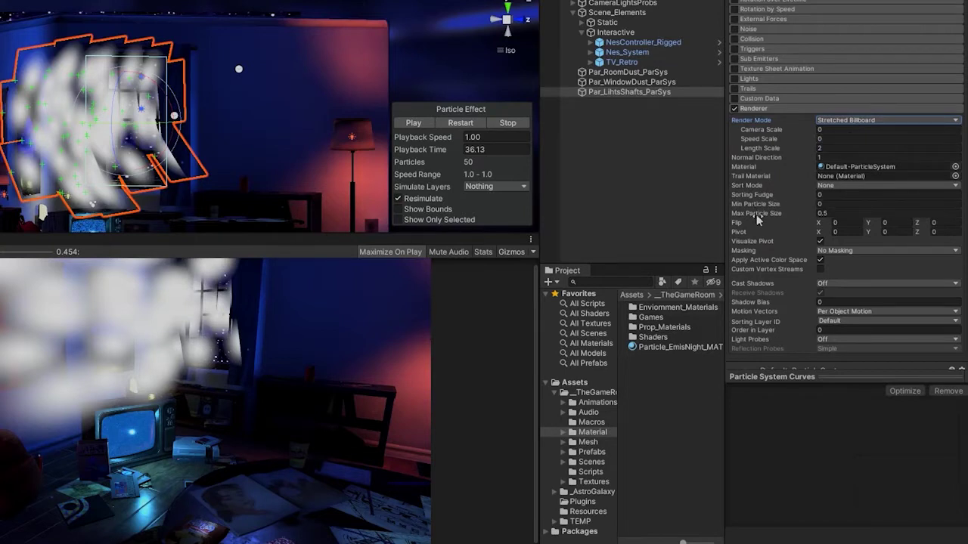
click(862, 119)
click(859, 132)
Set the particles' Render Alignment to View and their Render Mode to Horizontal Billboard.
click(863, 191)
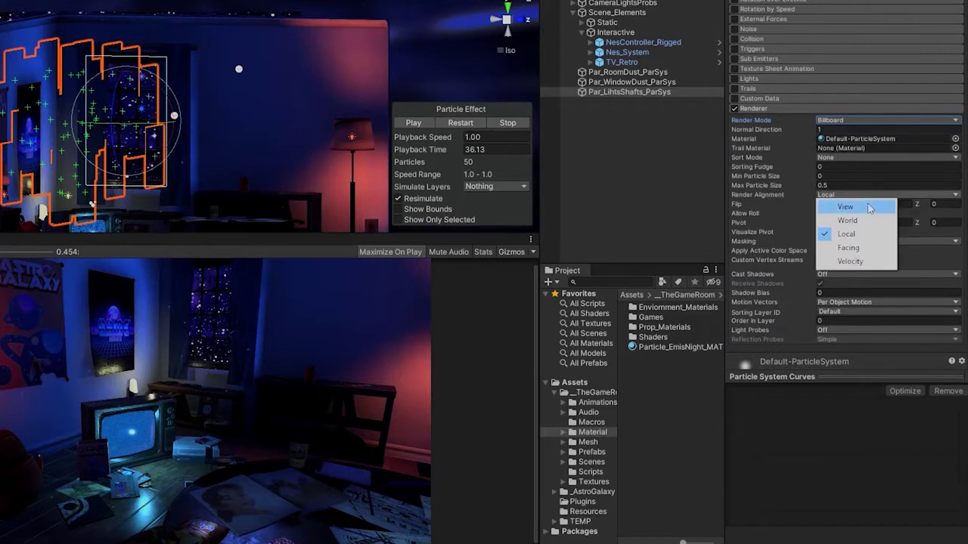
click(872, 207)
click(854, 120)
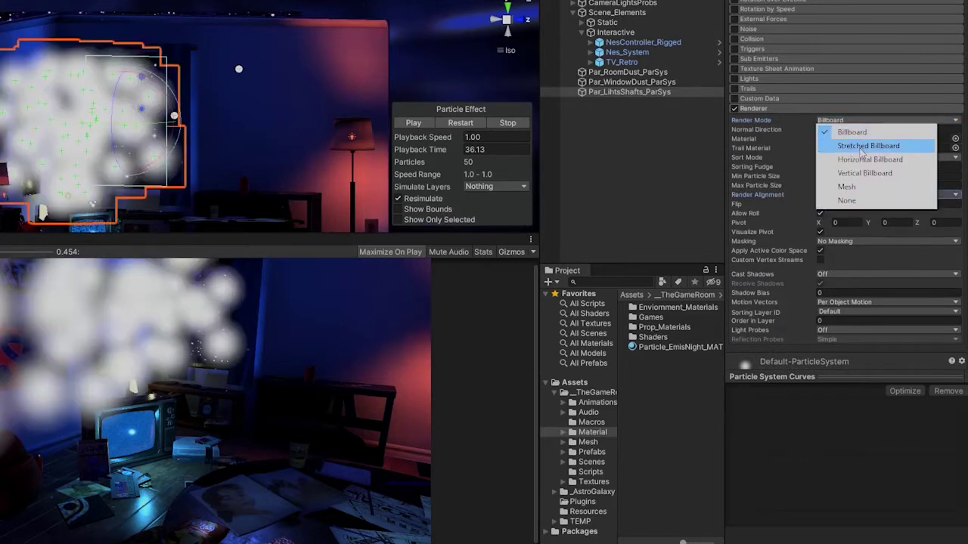
click(866, 160)
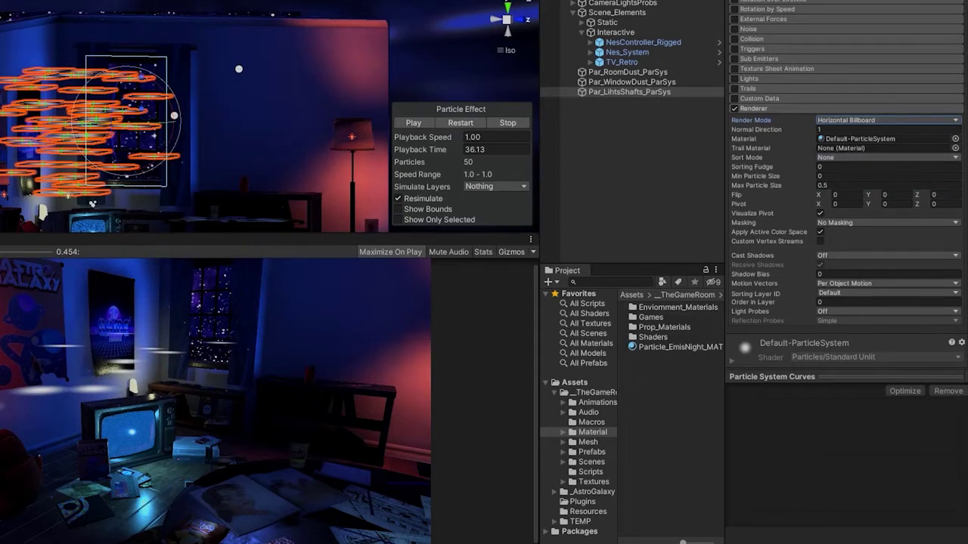
Try the Vertical Billboard render mode on the light shaft particles and switch them to the Mesh render mode.
click(857, 121)
click(862, 171)
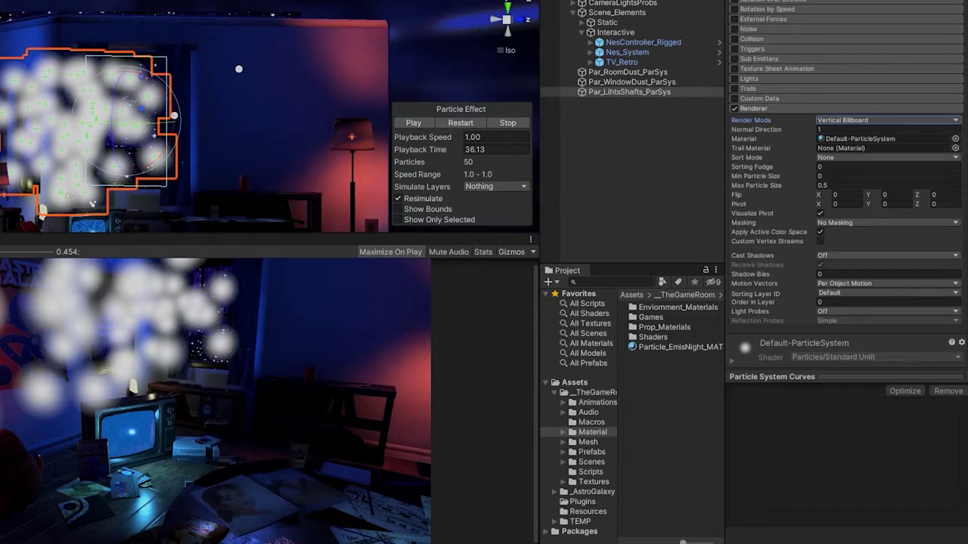
click(860, 122)
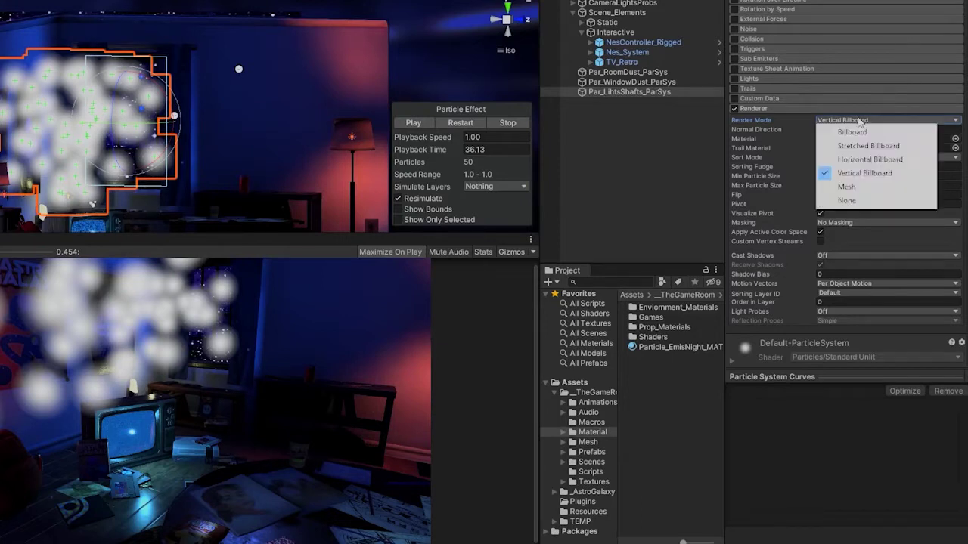
click(847, 187)
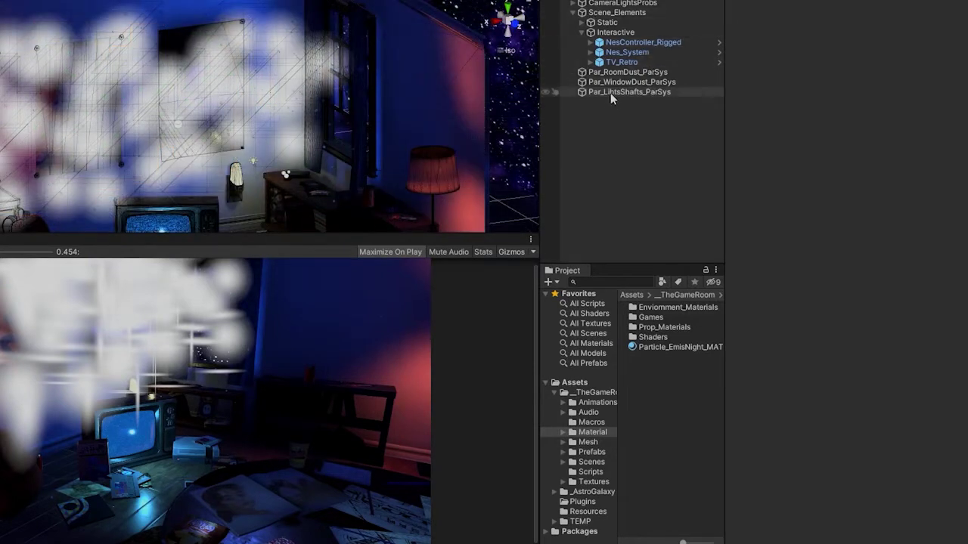
Select Par_LihtsShafts_ParSys and try the Capsule mesh for its particles in the Renderer, leaving the material as it is.
click(611, 92)
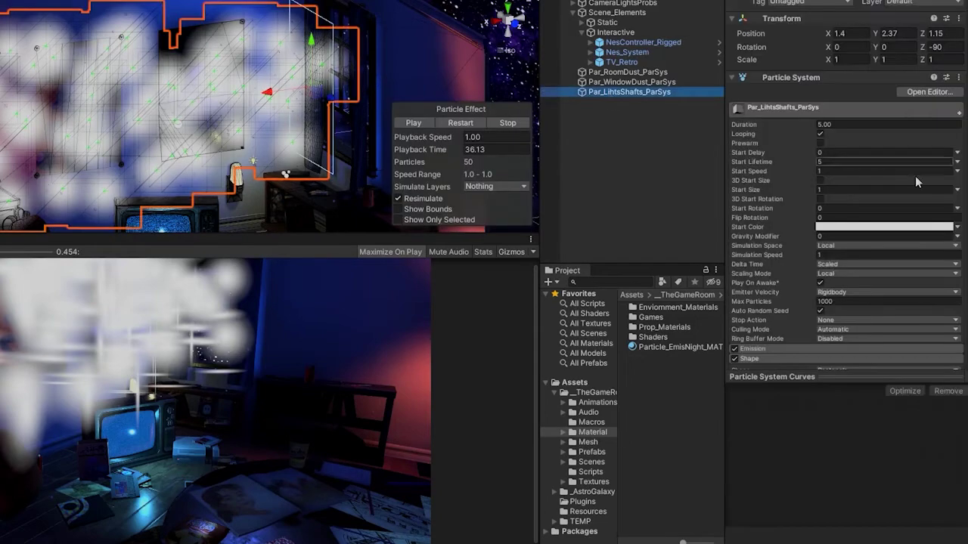
scroll(923, 187, down, 5)
scroll(924, 186, down, 10)
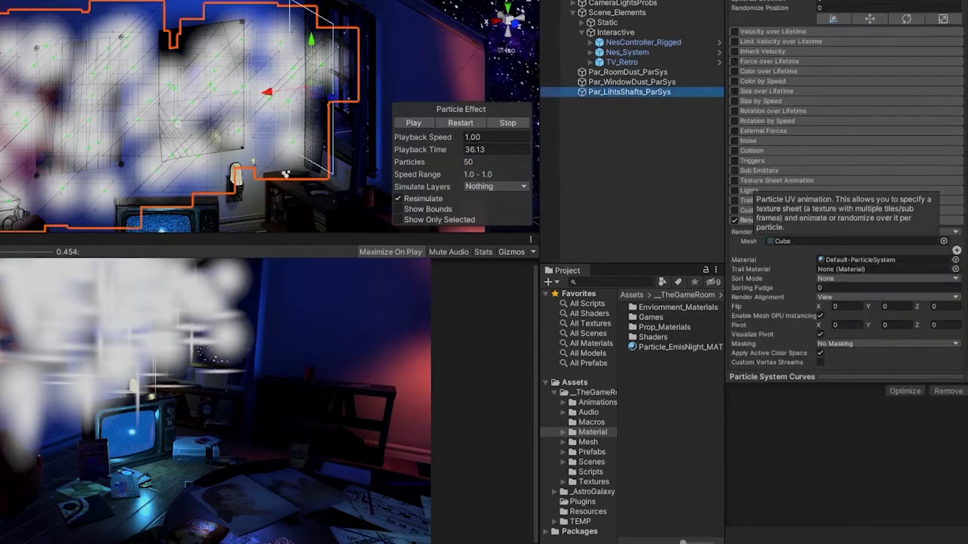
click(955, 241)
click(927, 94)
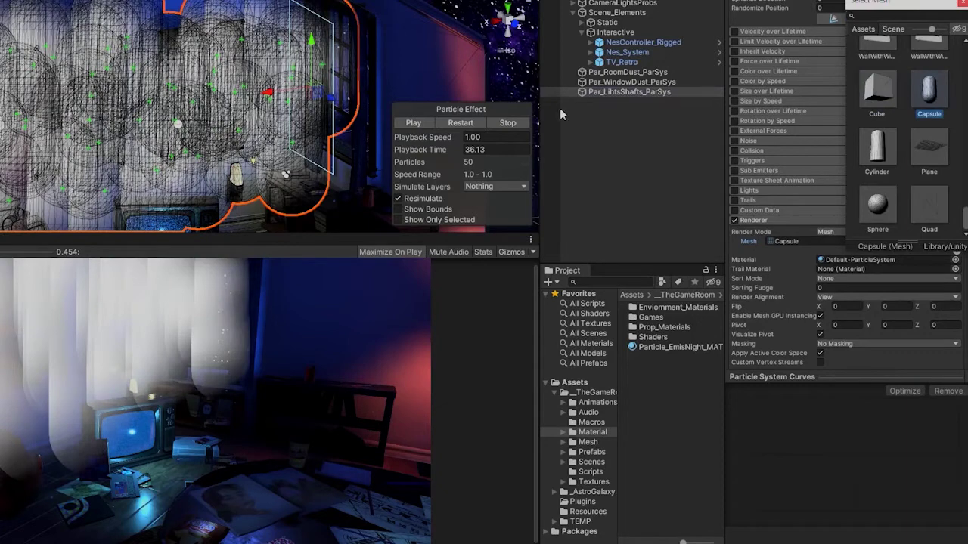
click(963, 2)
click(955, 260)
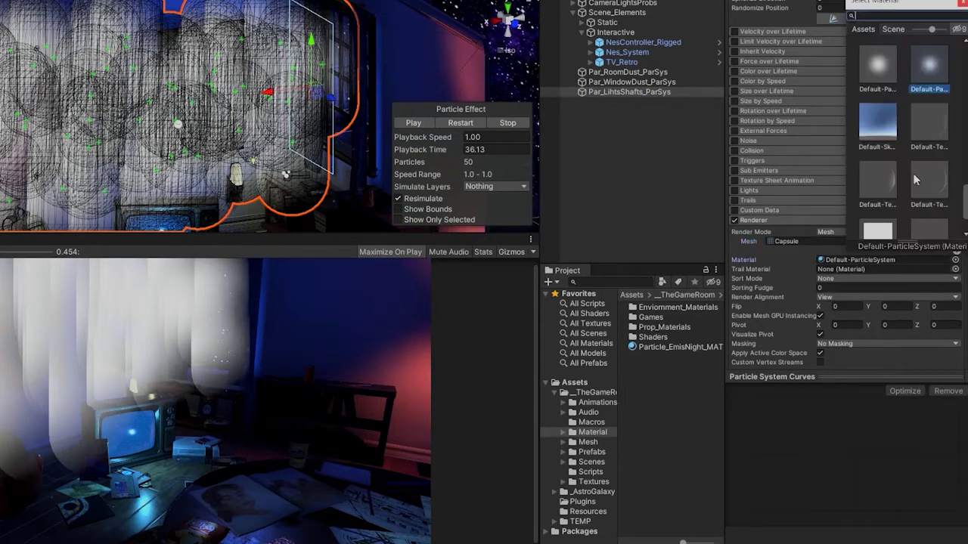
click(962, 3)
Try the Sphere mesh for the light shaft particles and preview the effect's playback.
click(874, 206)
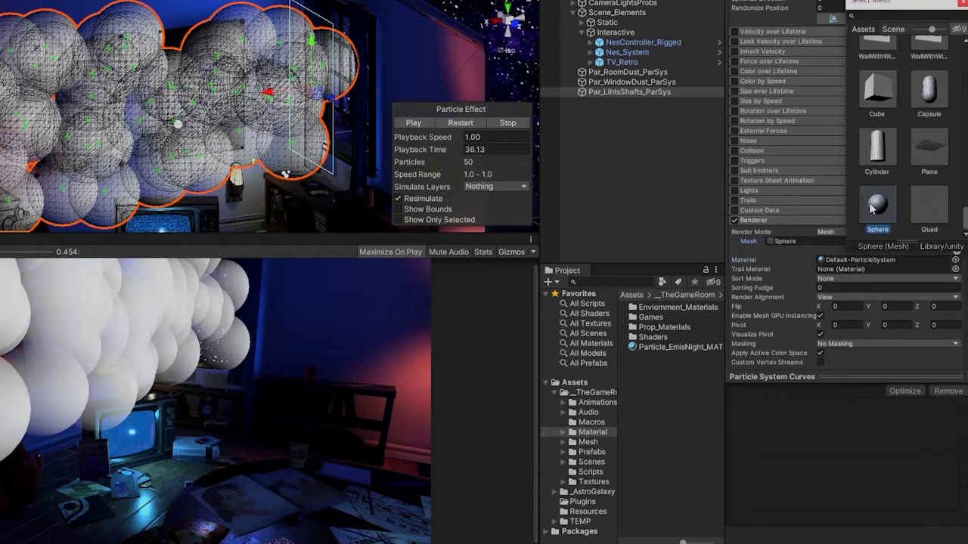
click(414, 126)
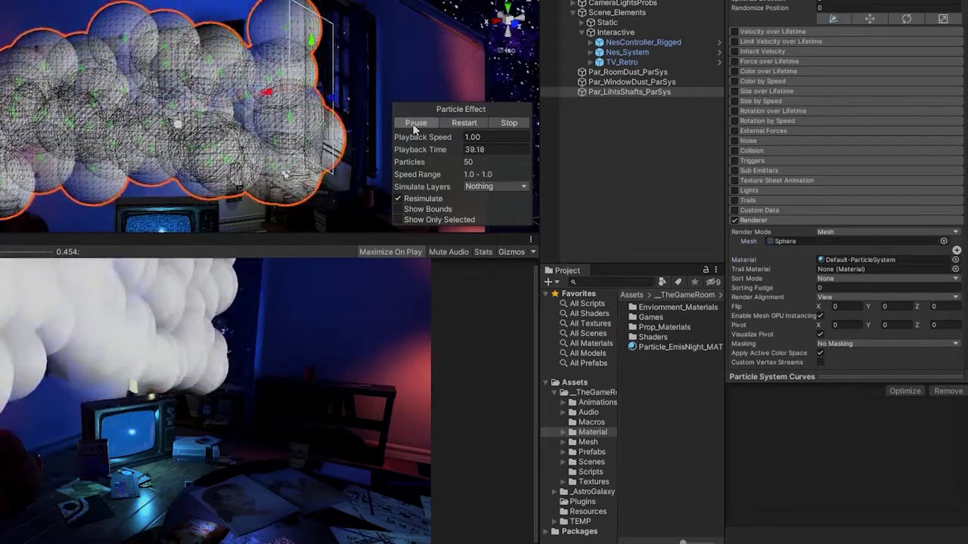
click(414, 126)
Try TrashCan_Mesh as the particle mesh, play the effect and inspect it in the room.
click(944, 241)
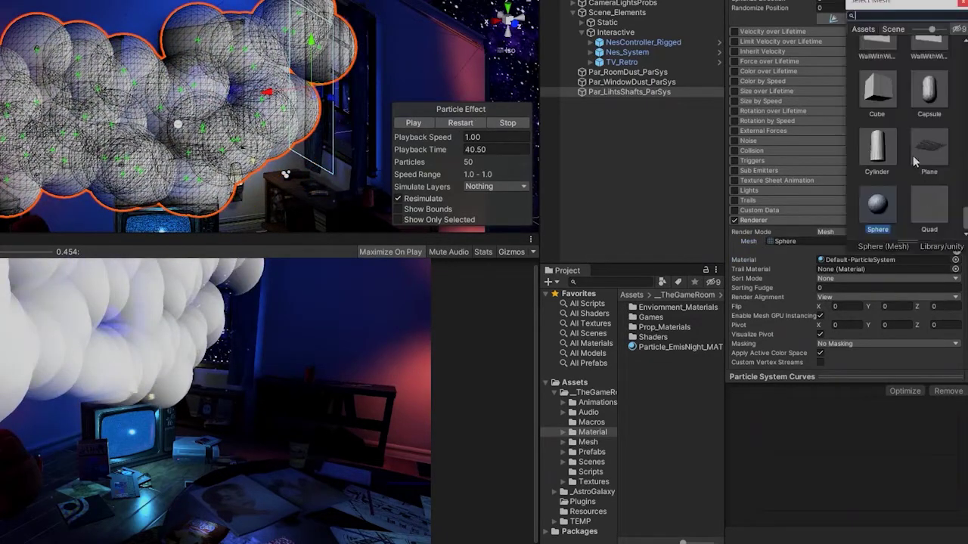
scroll(912, 156, down, 15)
click(882, 82)
click(929, 82)
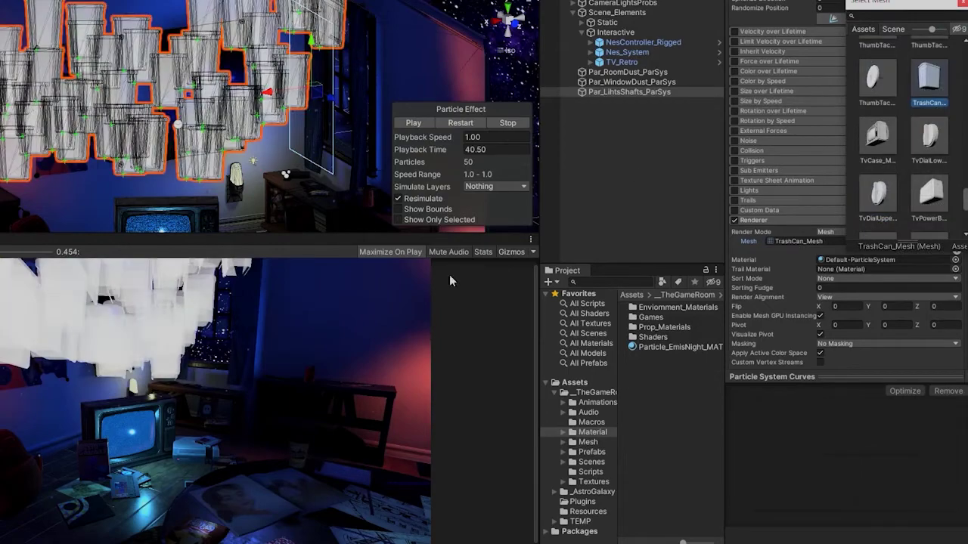
click(417, 124)
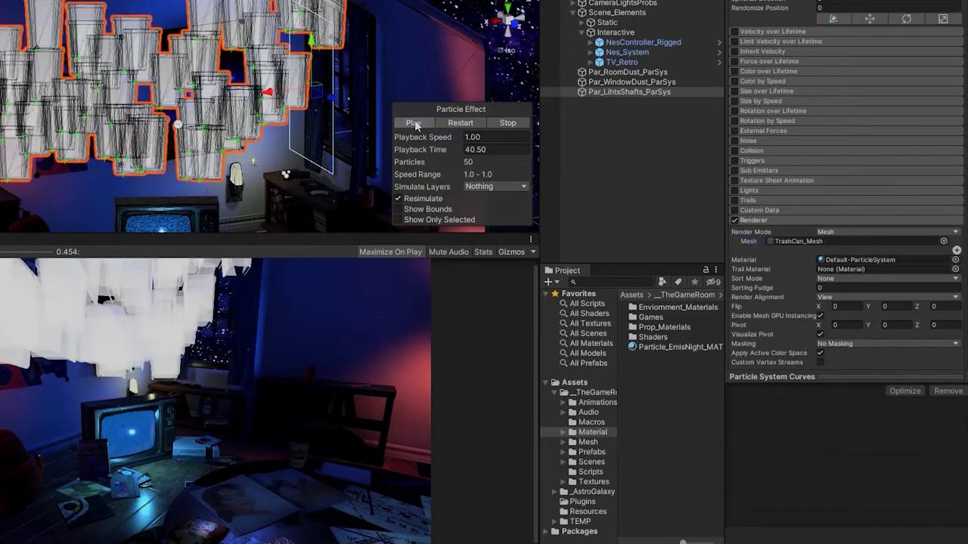
alt+drag(283, 173, 368, 185)
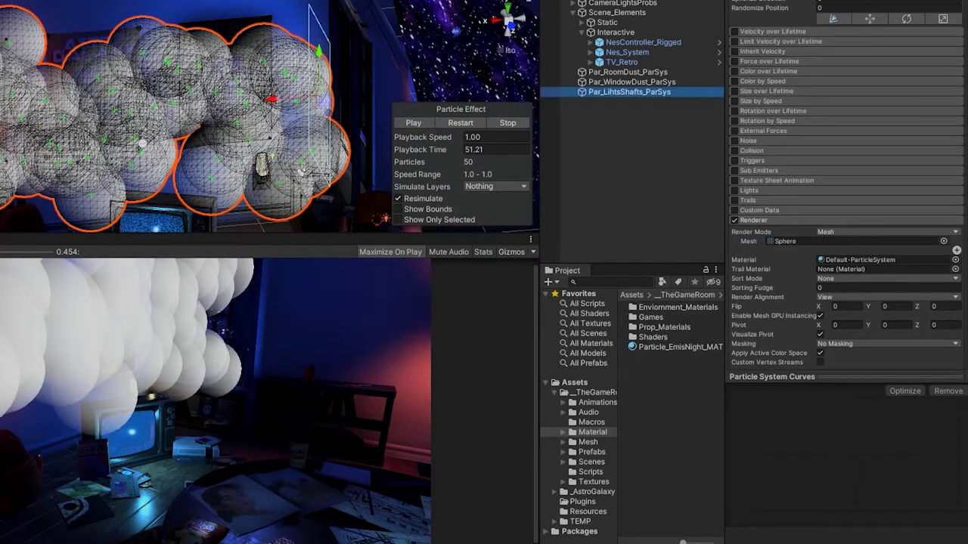
Set the light shaft particles' Render Mode to Stretched Billboard with a Length Scale of 30.
click(848, 233)
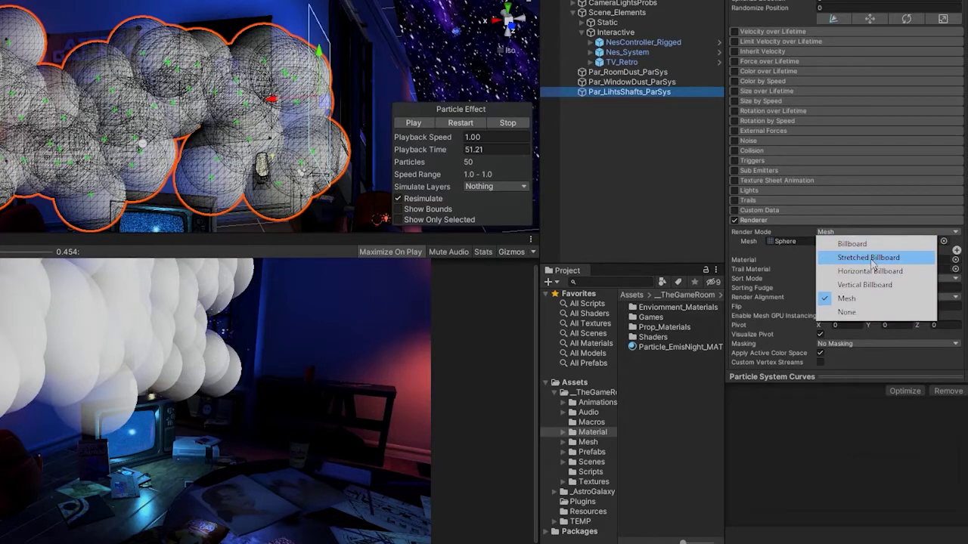
click(870, 258)
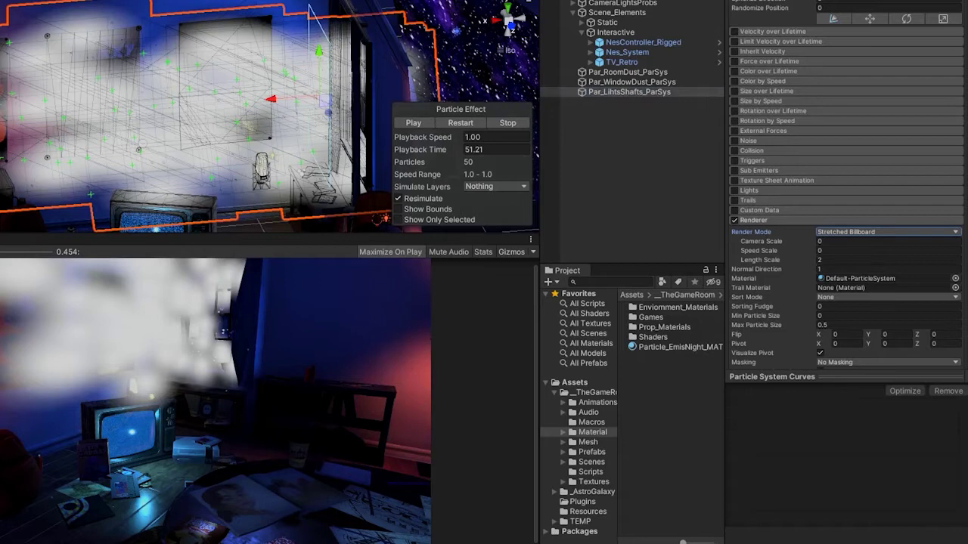
click(828, 259)
text(30)
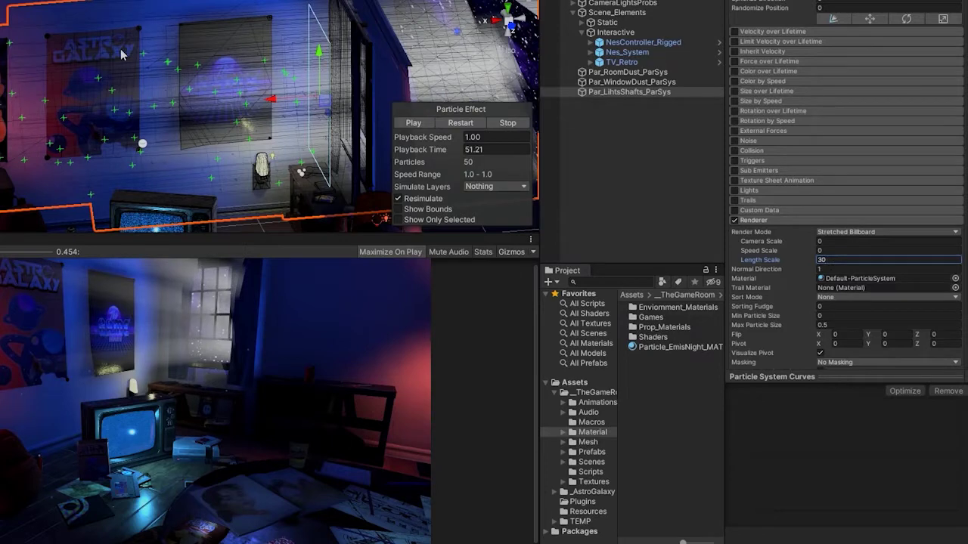
Preview the stretched particles' playback and assign the Particle_EmisNight_MAT material to their Renderer.
click(413, 123)
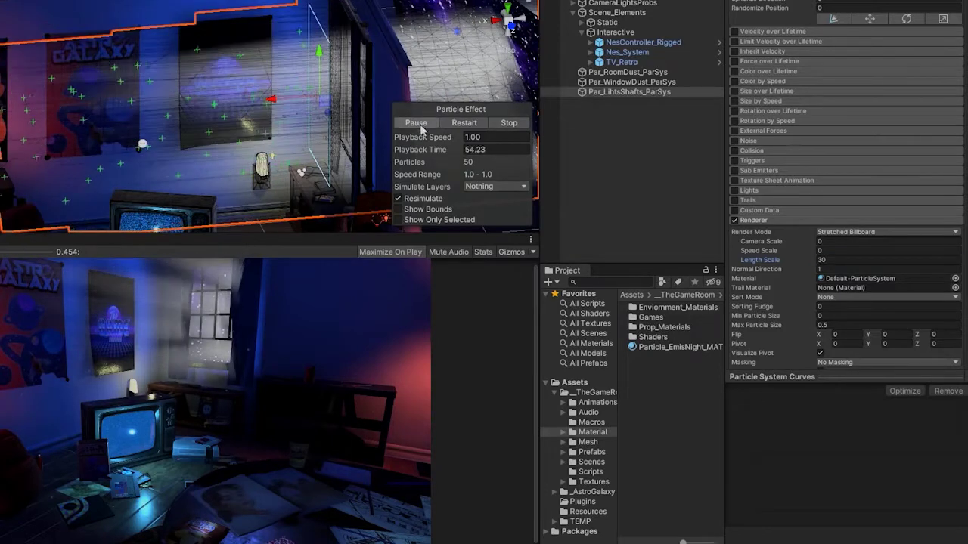
click(414, 123)
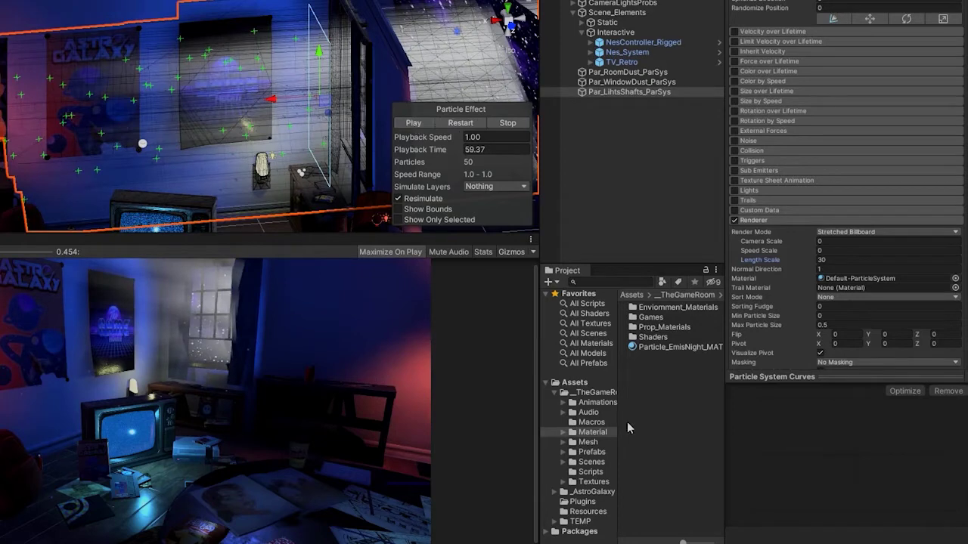
drag(673, 348, 841, 280)
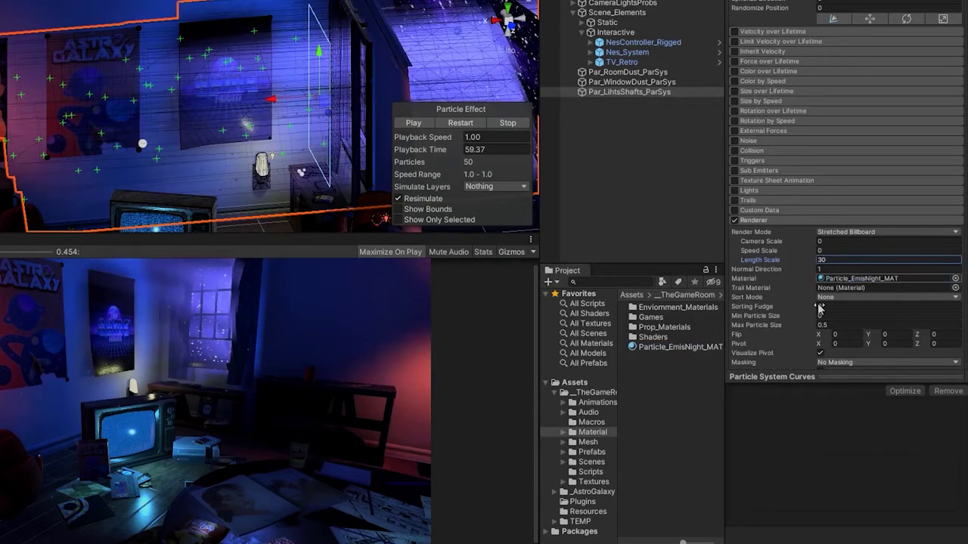
Set Particle_EmisNight_MAT's emission color to hue 229, saturation 67 and value 70, testing other intensities but keeping 0.8414.
click(682, 349)
click(833, 173)
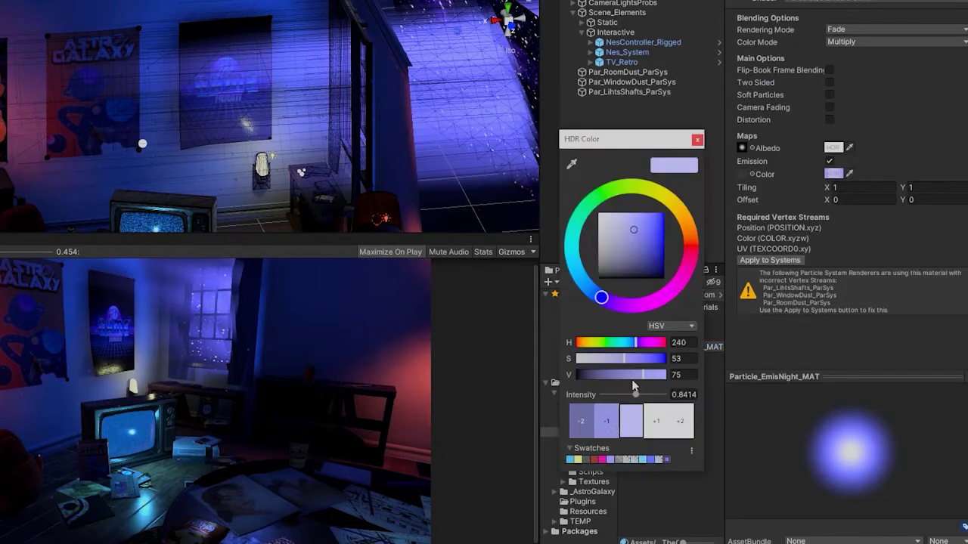
click(657, 427)
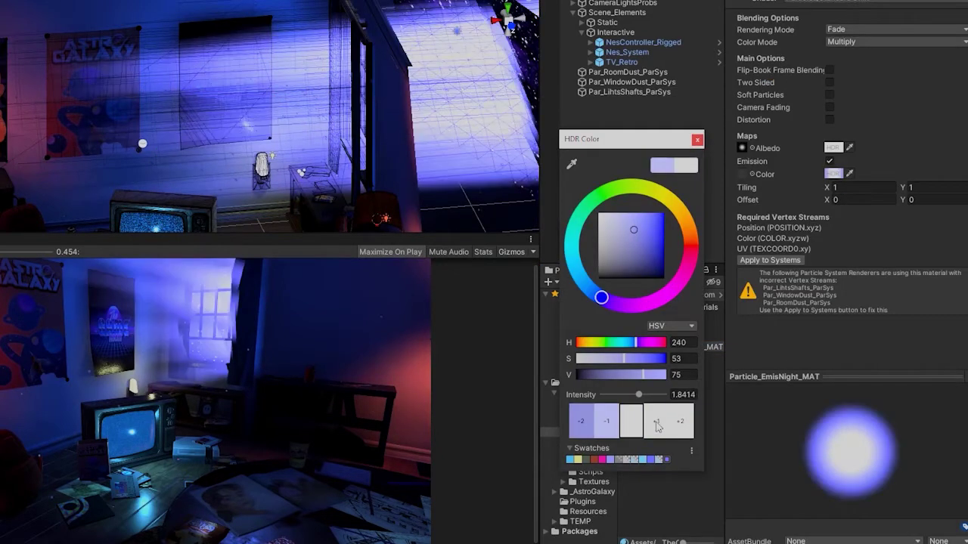
click(610, 430)
click(610, 431)
click(661, 425)
drag(601, 297, 595, 295)
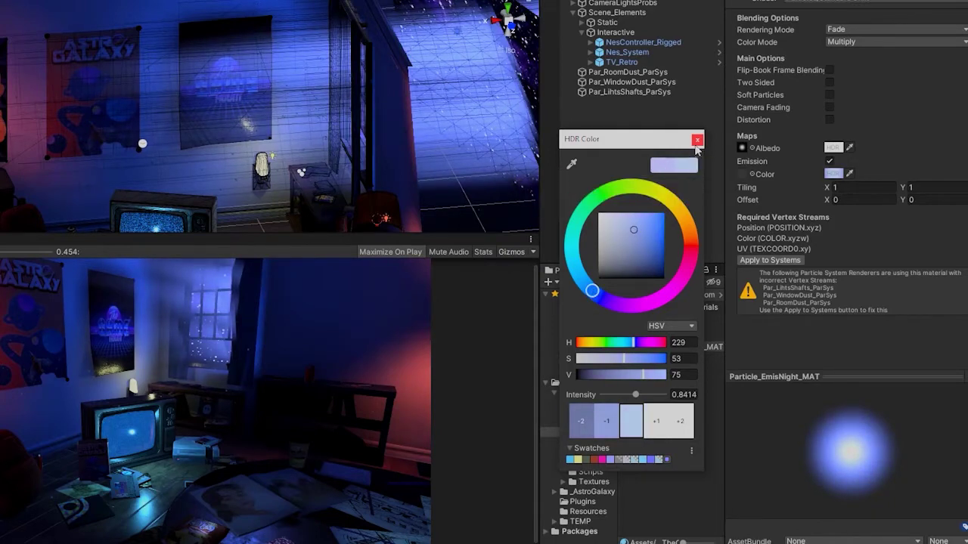
click(641, 235)
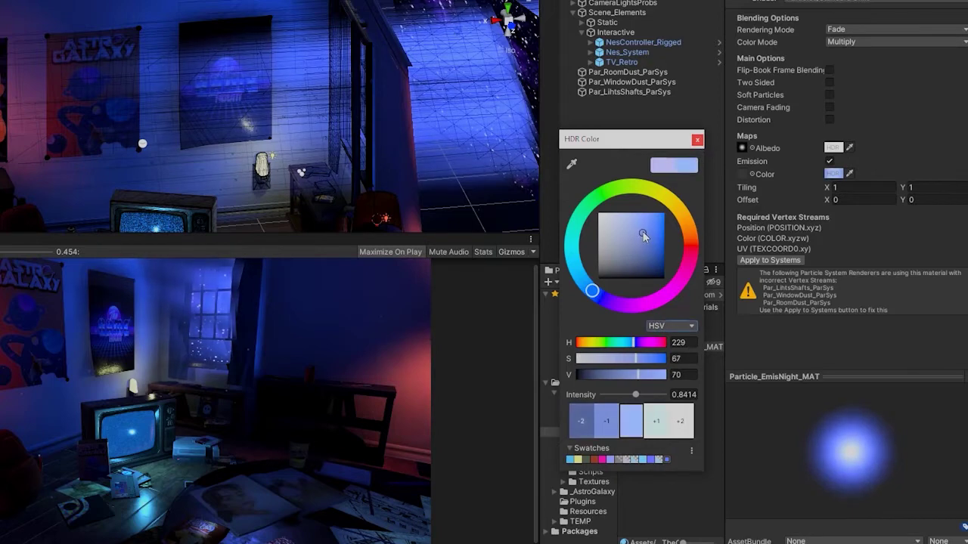